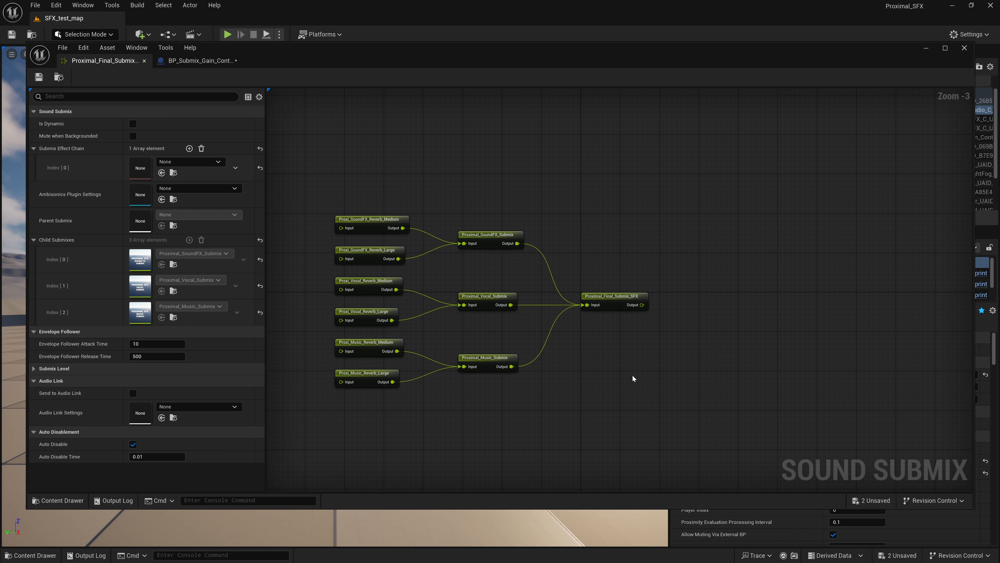
Search the editor's plugins for "audio modu" to check whether the Audio Modulation plugin is enabled
{"action": "left_click", "coordinate": [616, 303]}
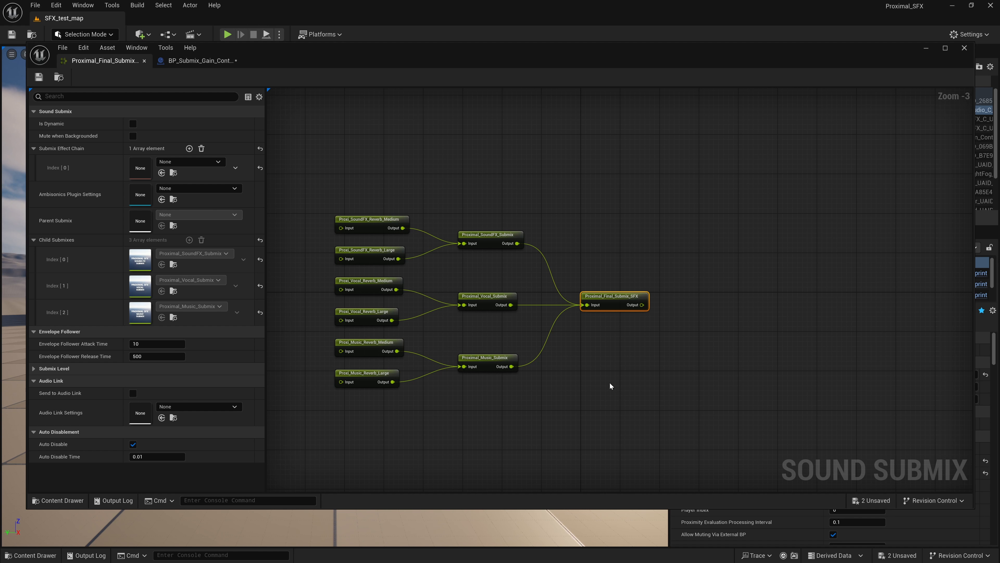
{"action": "left_click_drag", "start_coordinate": [635, 60], "coordinate": [609, 111]}
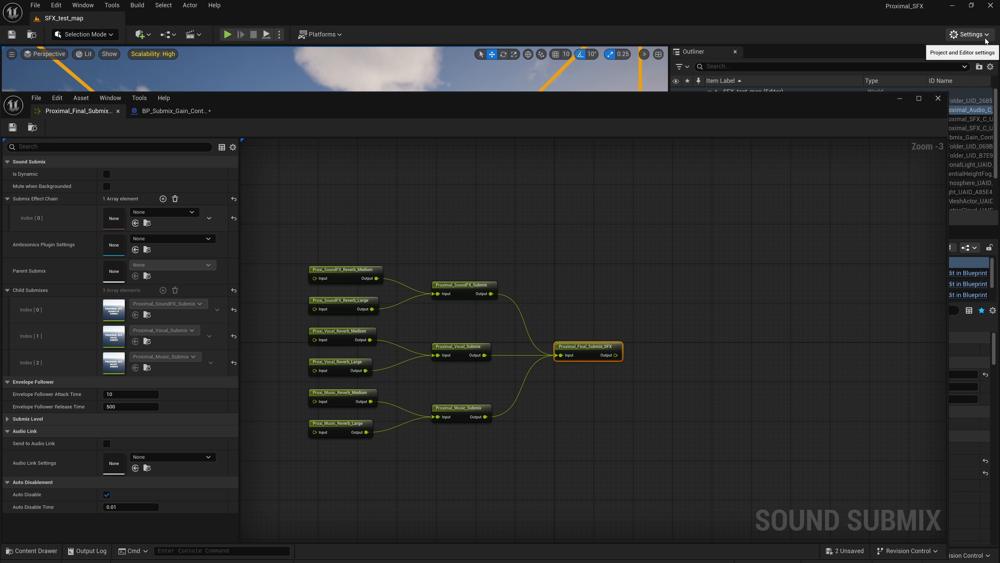
{"action": "left_click", "coordinate": [961, 35]}
{"action": "left_click", "coordinate": [900, 93]}
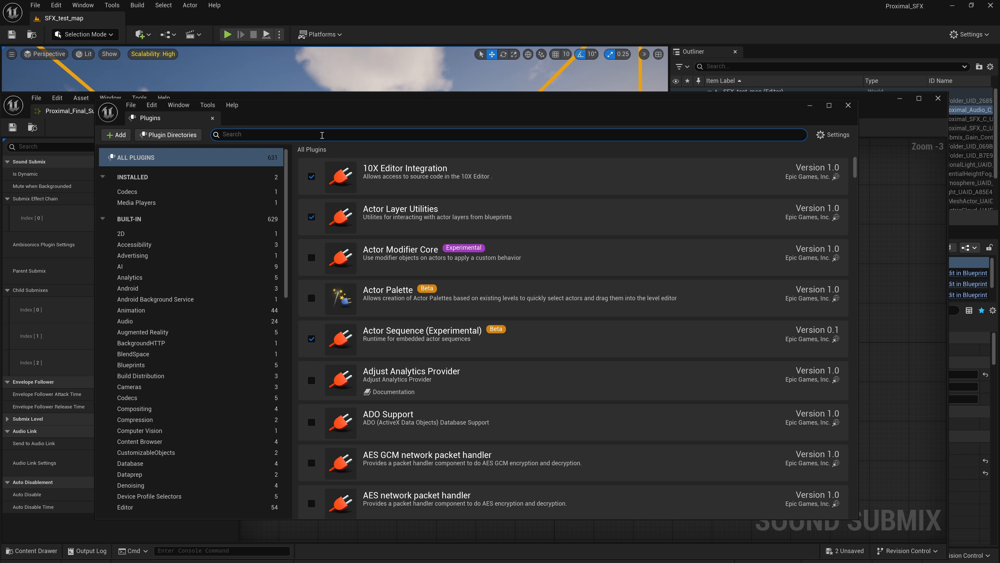
{"action": "type", "text": "audio "}
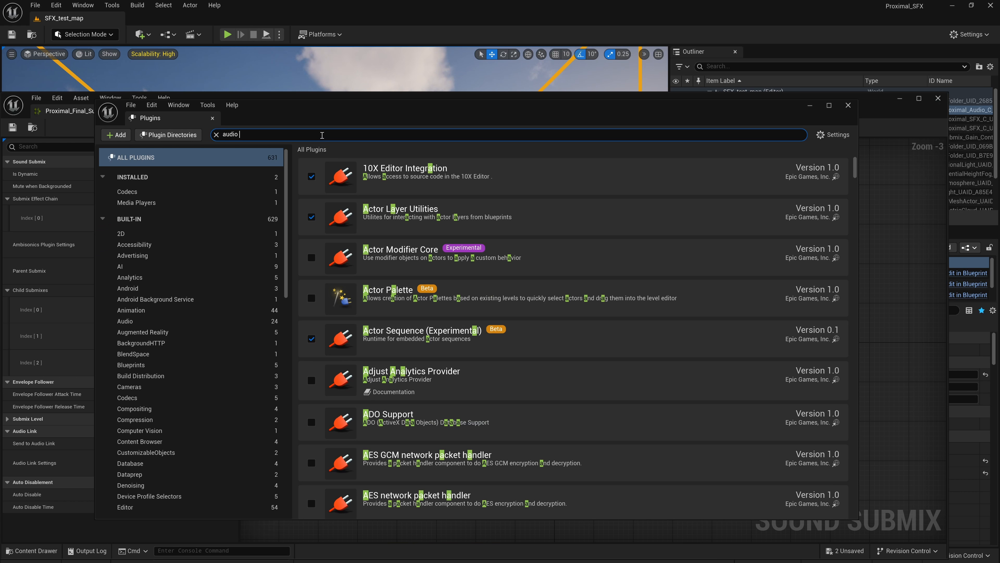
{"action": "type", "text": "modu"}
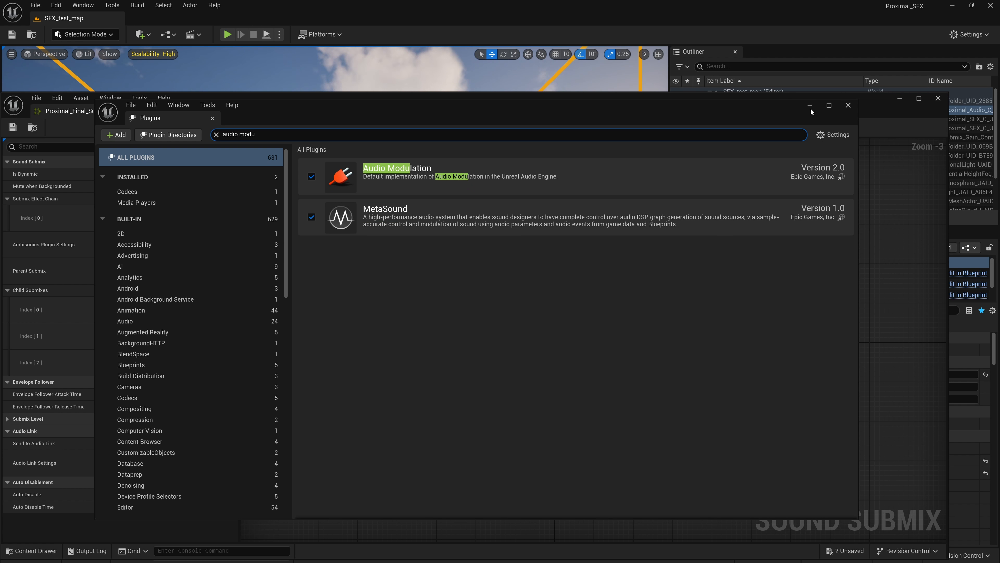
{"action": "left_click", "coordinate": [848, 105]}
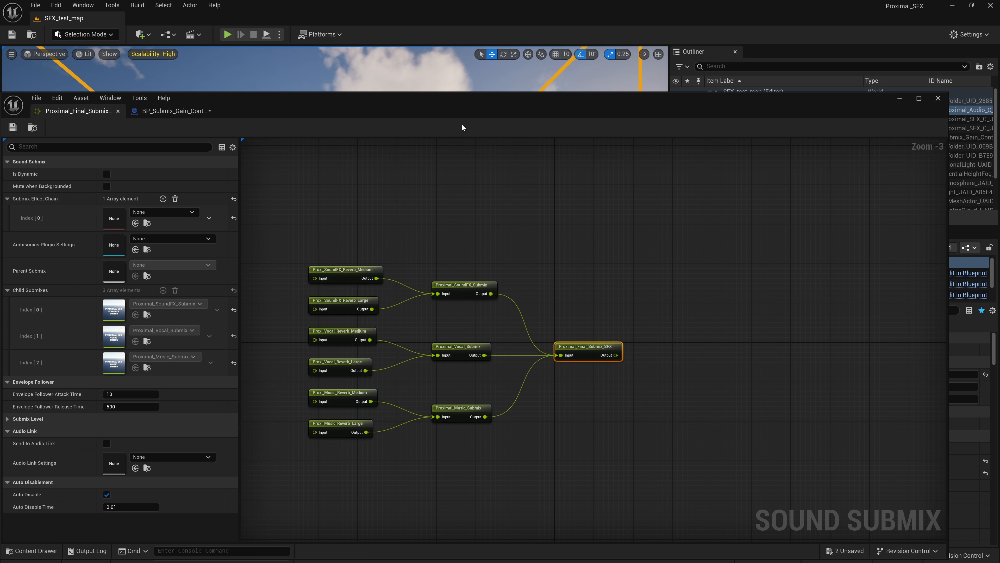
{"action": "left_click_drag", "start_coordinate": [469, 103], "coordinate": [481, 69]}
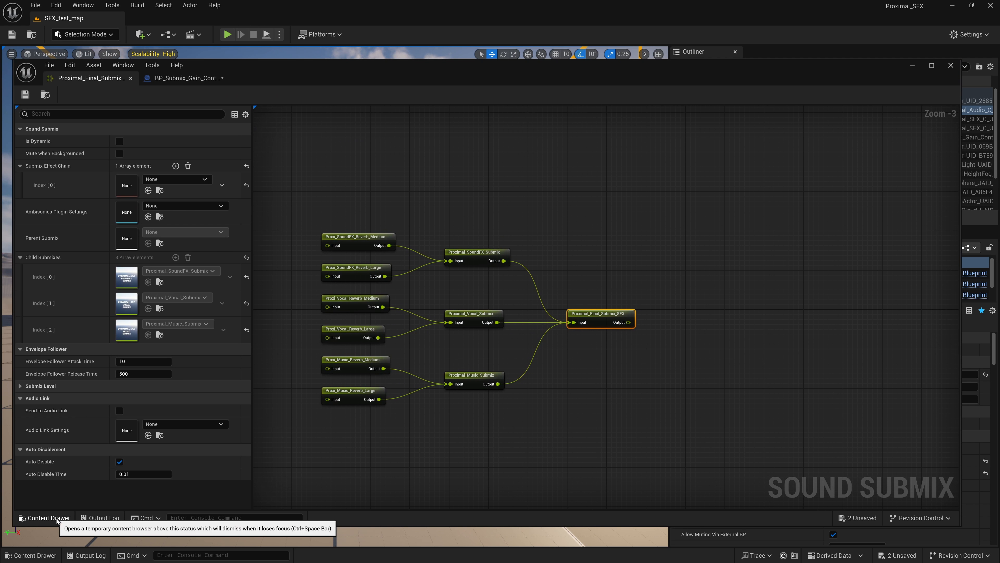
Create a Control Bus asset named CB_Tutorial in the Proximal_SFX Submix folder
{"action": "left_click", "coordinate": [45, 518]}
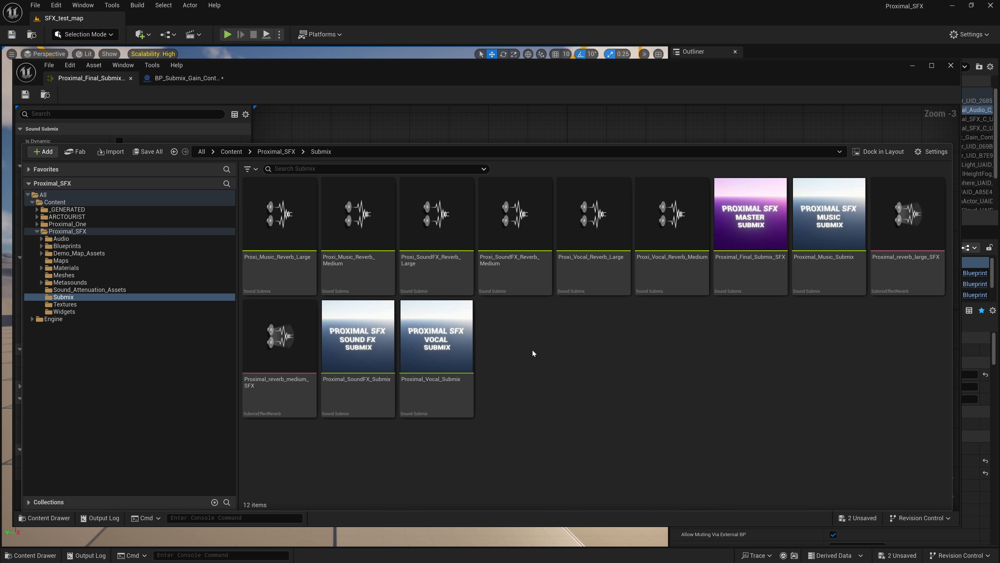
{"action": "right_click", "coordinate": [533, 352]}
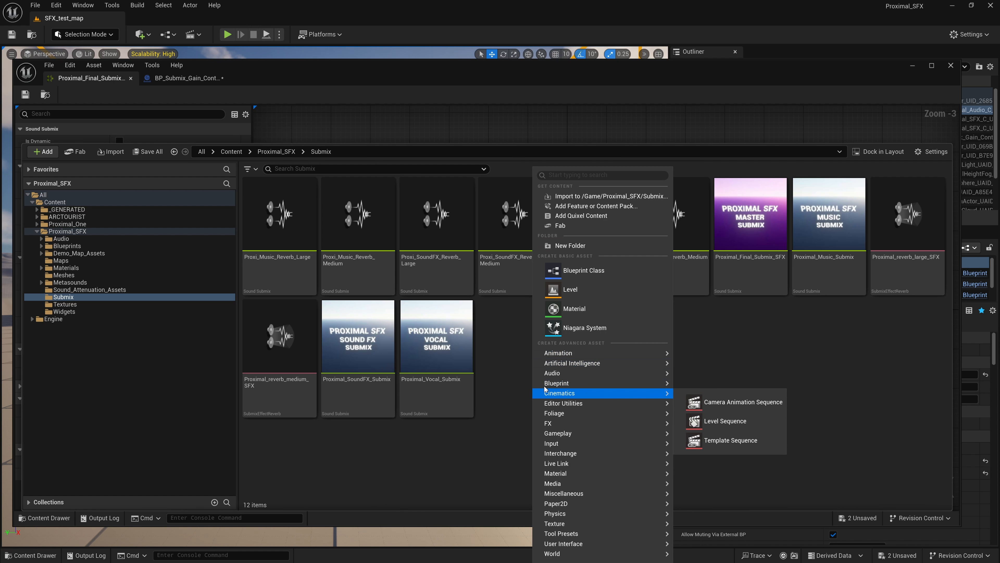
{"action": "mouse_move", "coordinate": [558, 378]}
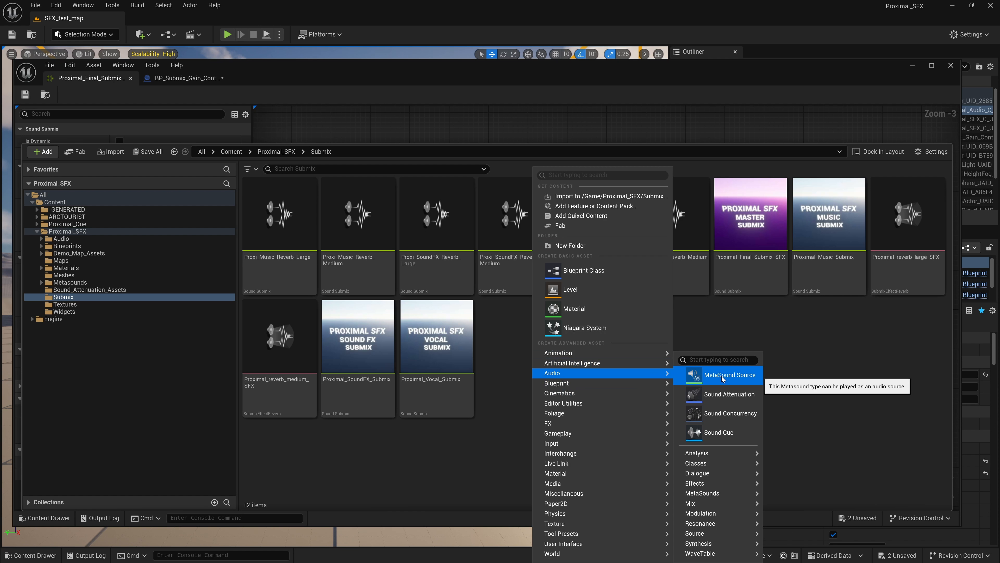
{"action": "mouse_move", "coordinate": [713, 455]}
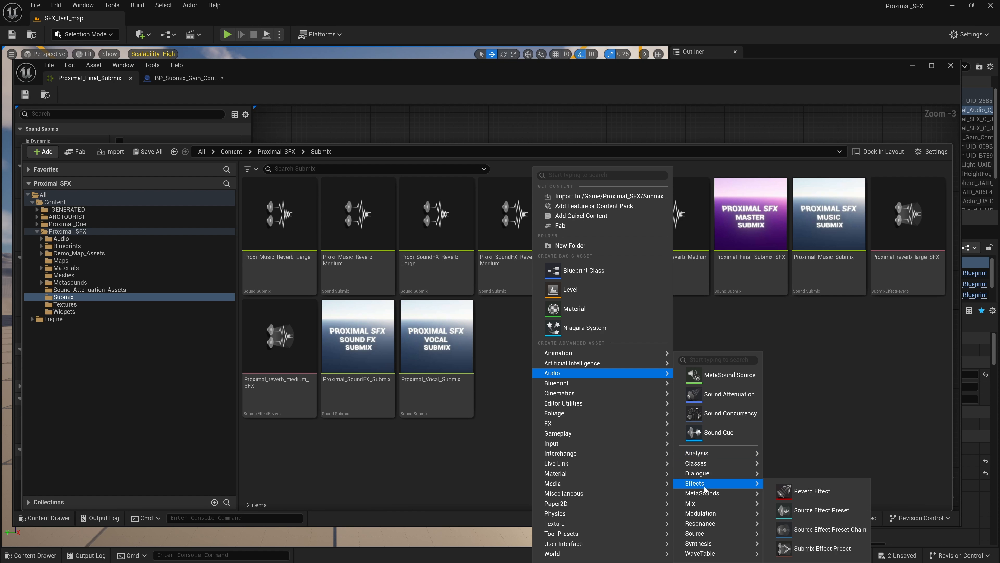
{"action": "mouse_move", "coordinate": [713, 514]}
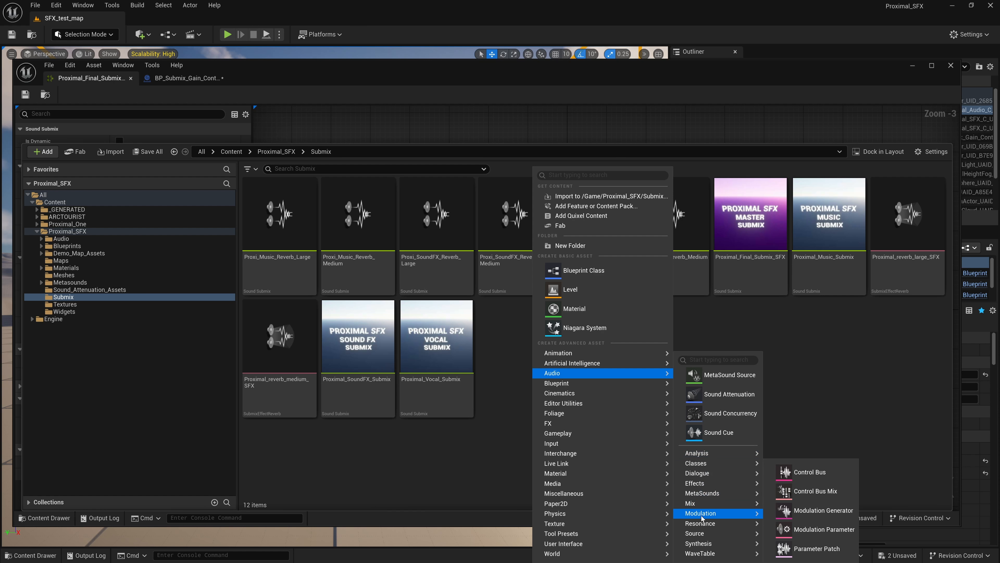
{"action": "left_click", "coordinate": [820, 474]}
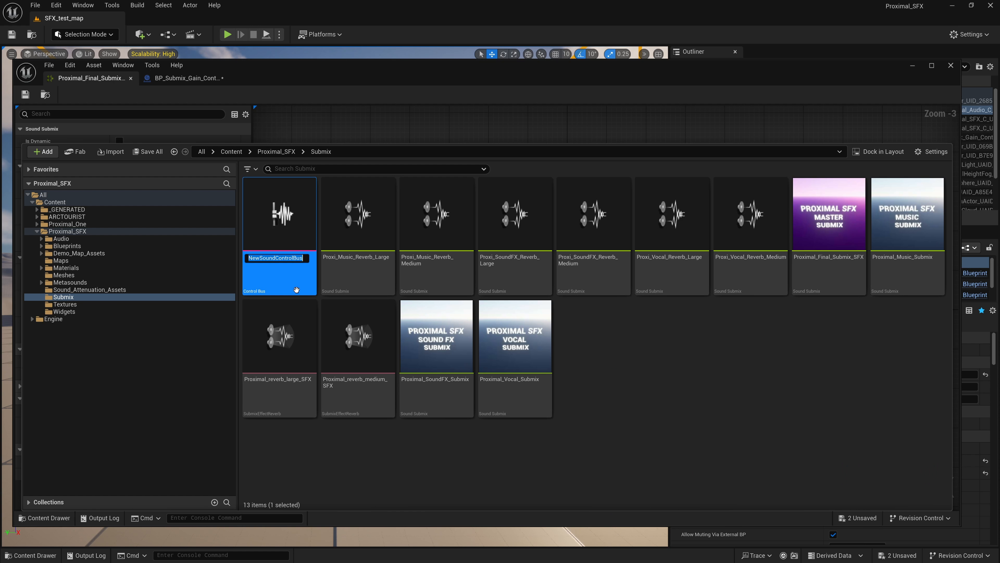
{"action": "type", "text": "Tutorial"}
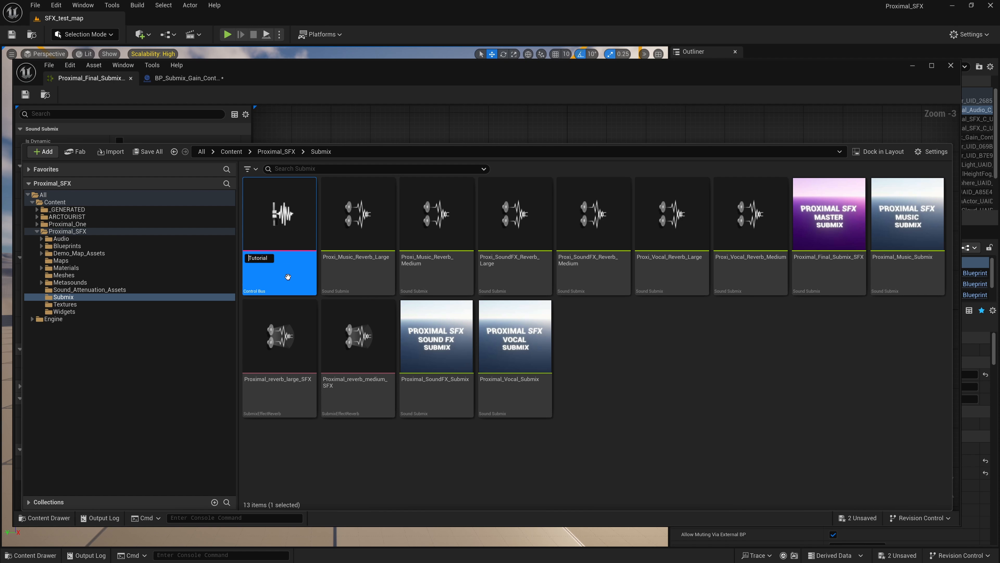
{"action": "type", "text": "C"}
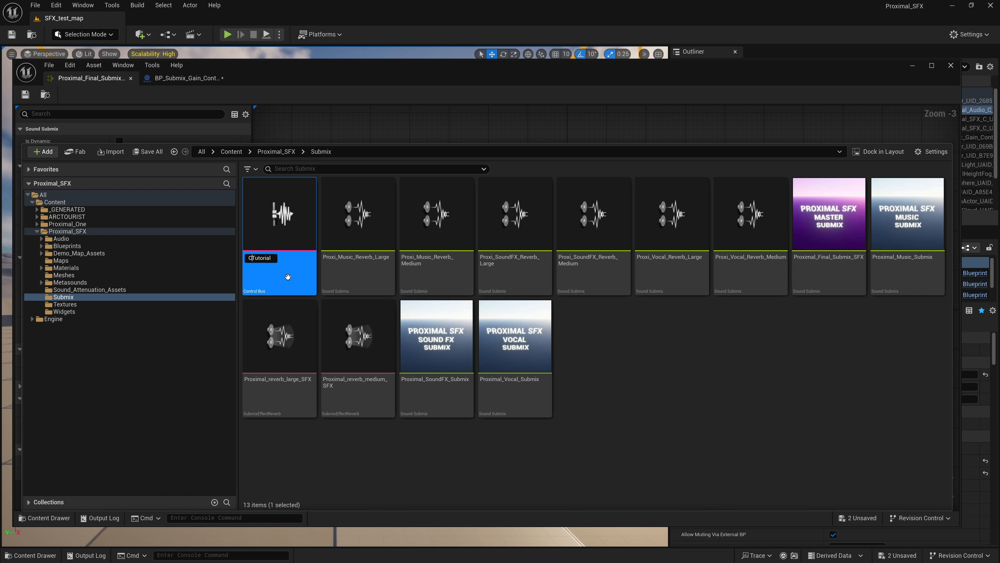
{"action": "type", "text": "B_"}
{"action": "key", "text": "Return"}
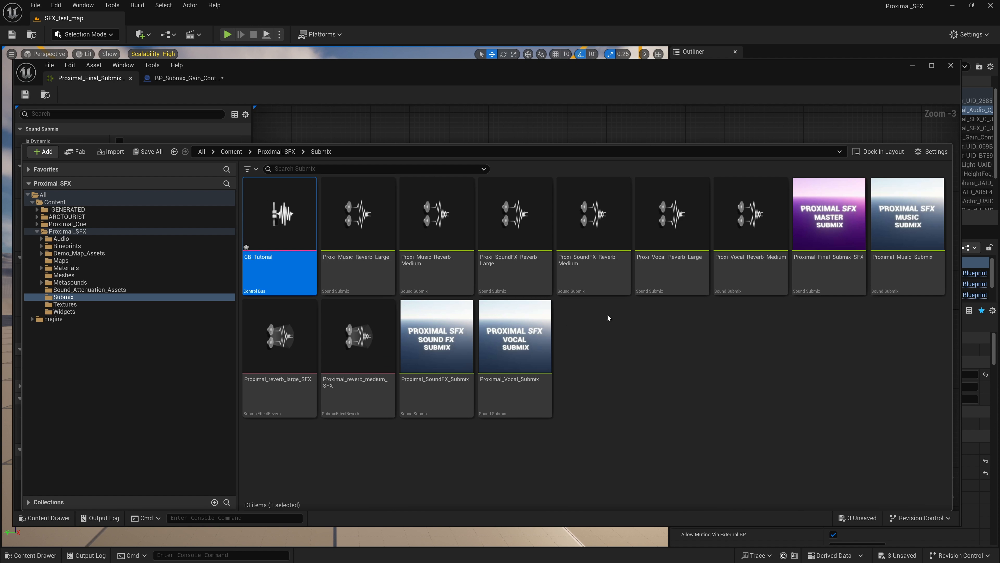
Create a Control Bus Mix asset named CBM_Tutorial in the same Submix folder
{"action": "right_click", "coordinate": [591, 331]}
{"action": "mouse_move", "coordinate": [623, 483]}
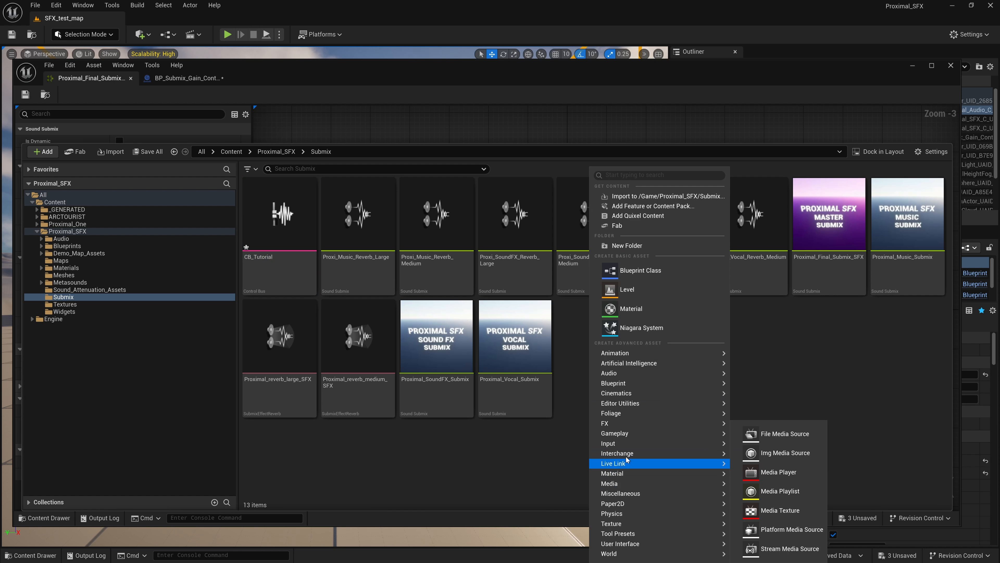
{"action": "mouse_move", "coordinate": [620, 374]}
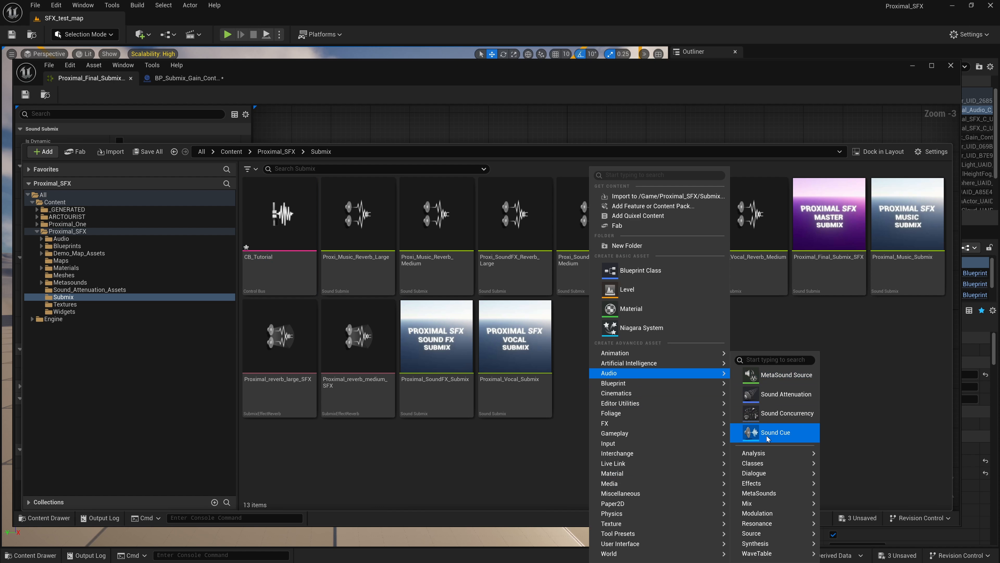
{"action": "mouse_move", "coordinate": [762, 515]}
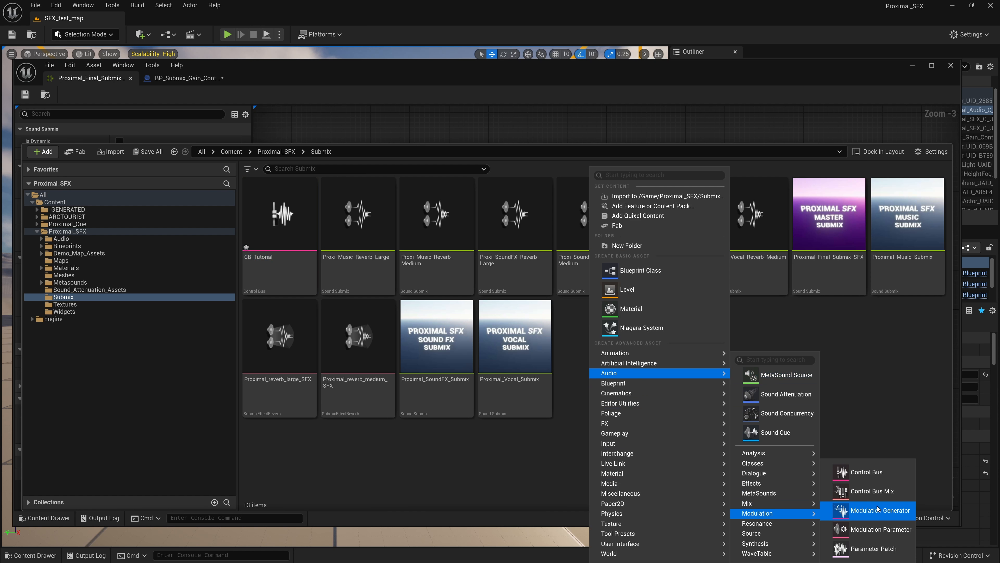
{"action": "left_click", "coordinate": [874, 492]}
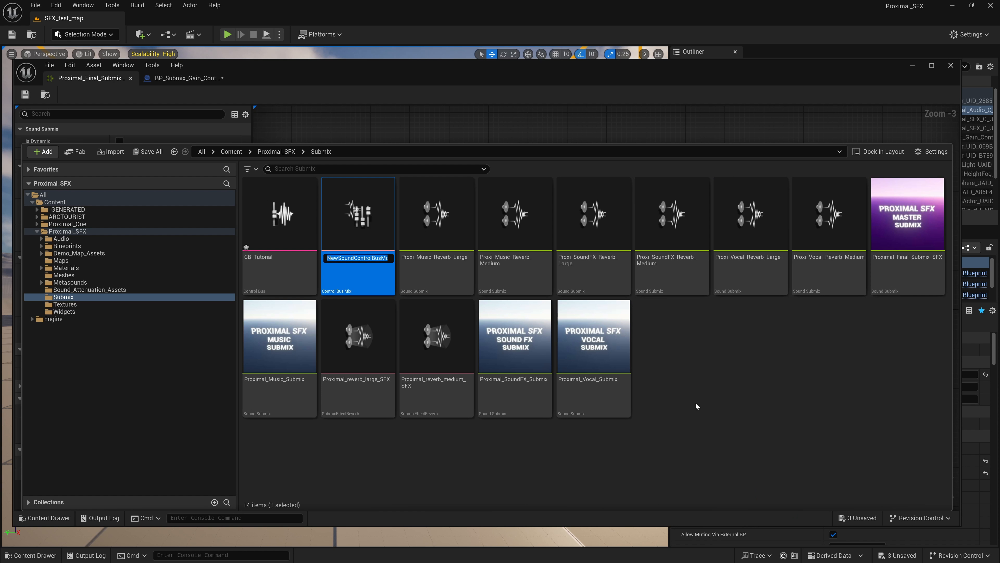
{"action": "type", "text": "CBM"}
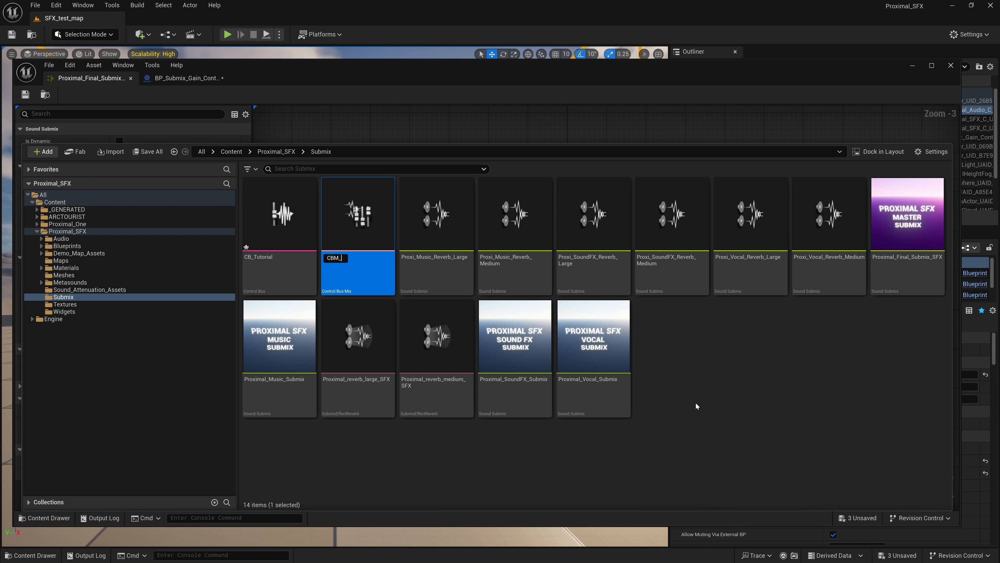
{"action": "type", "text": "_Tu"}
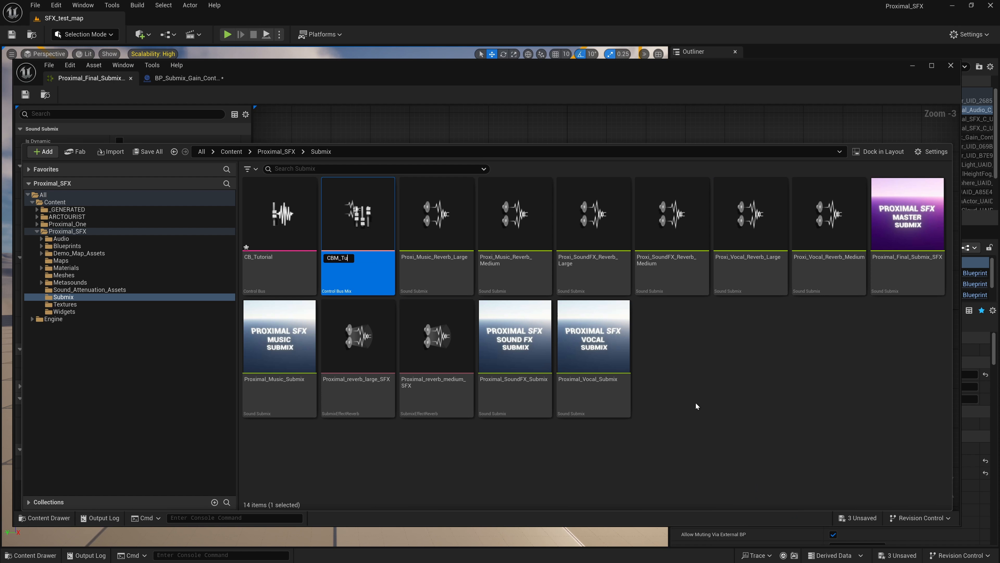
{"action": "type", "text": "torial"}
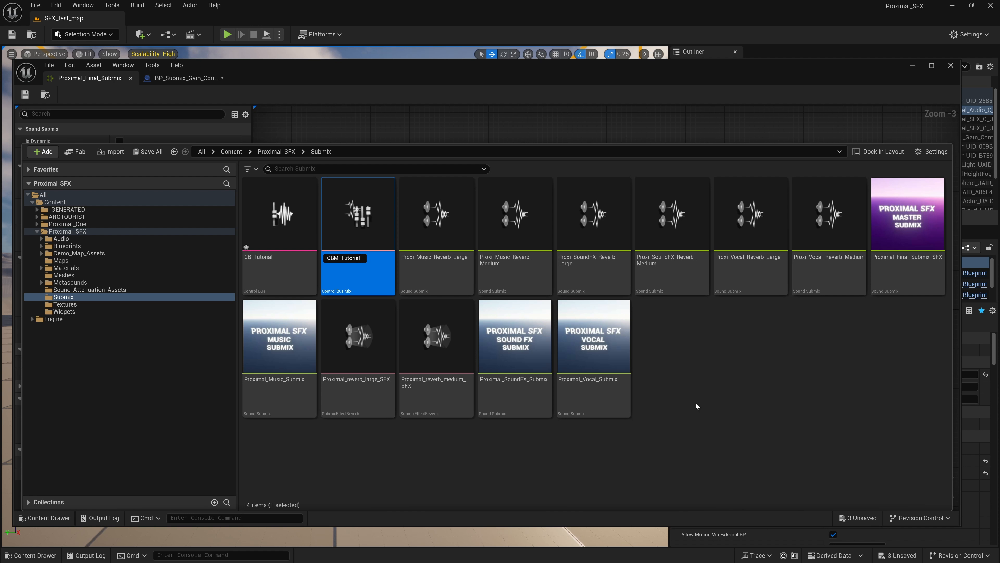
{"action": "key", "text": "Return"}
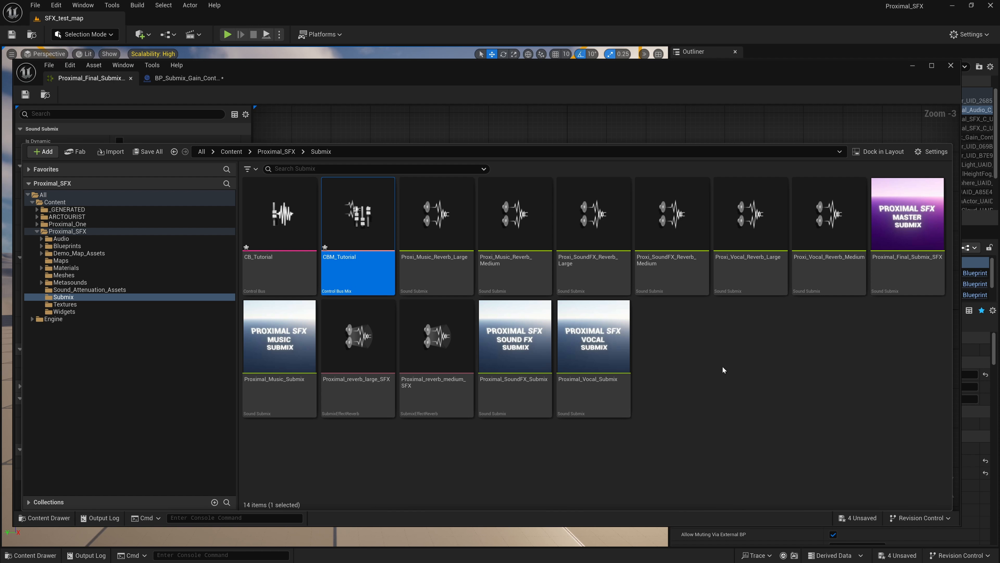
{"action": "left_click", "coordinate": [700, 368]}
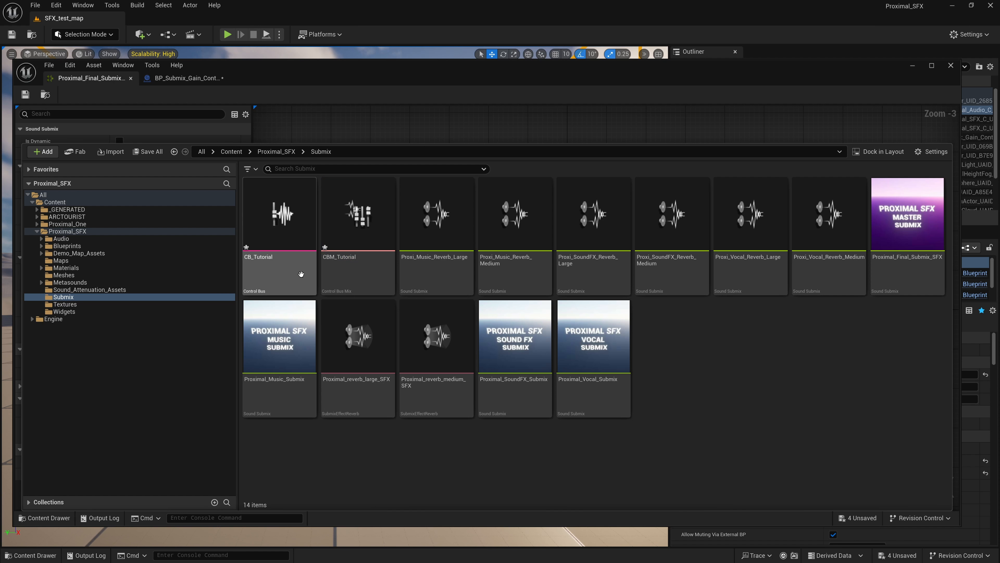
Open the CB_Tutorial control bus, browse to its Volume parameter asset in Audio Modulation Content, and save the bus
{"action": "left_click", "coordinate": [276, 257]}
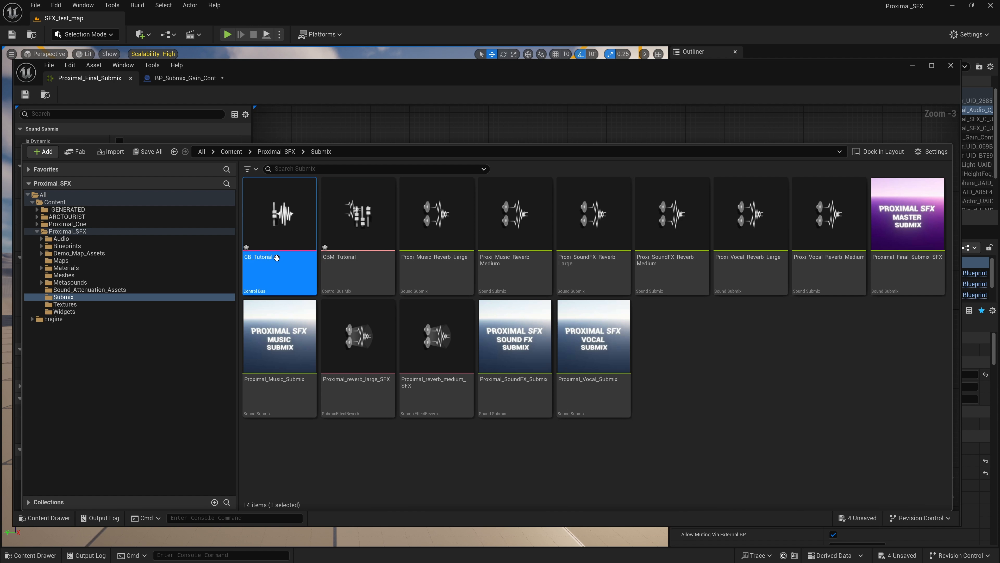
{"action": "double_click", "coordinate": [276, 258]}
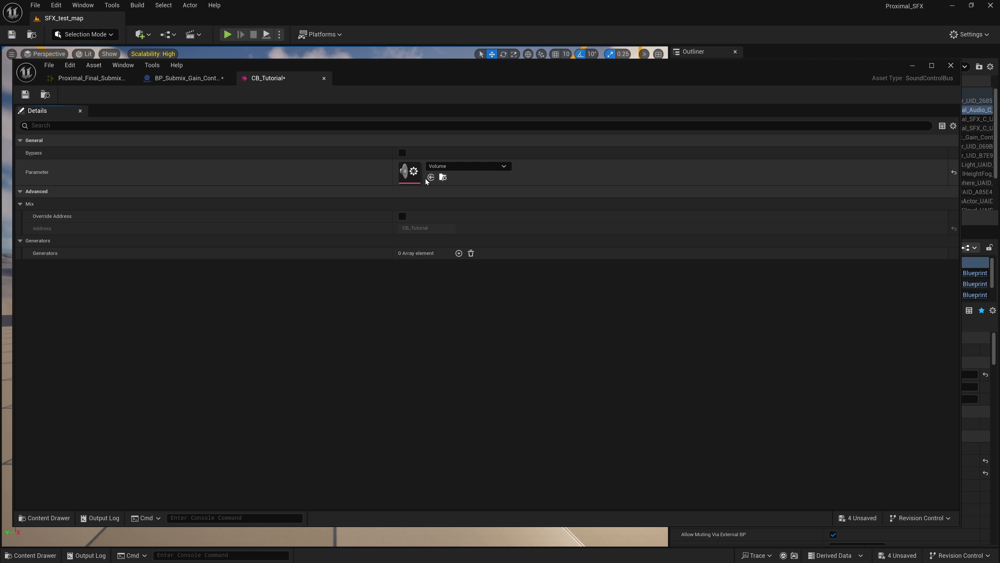
{"action": "left_click", "coordinate": [443, 177]}
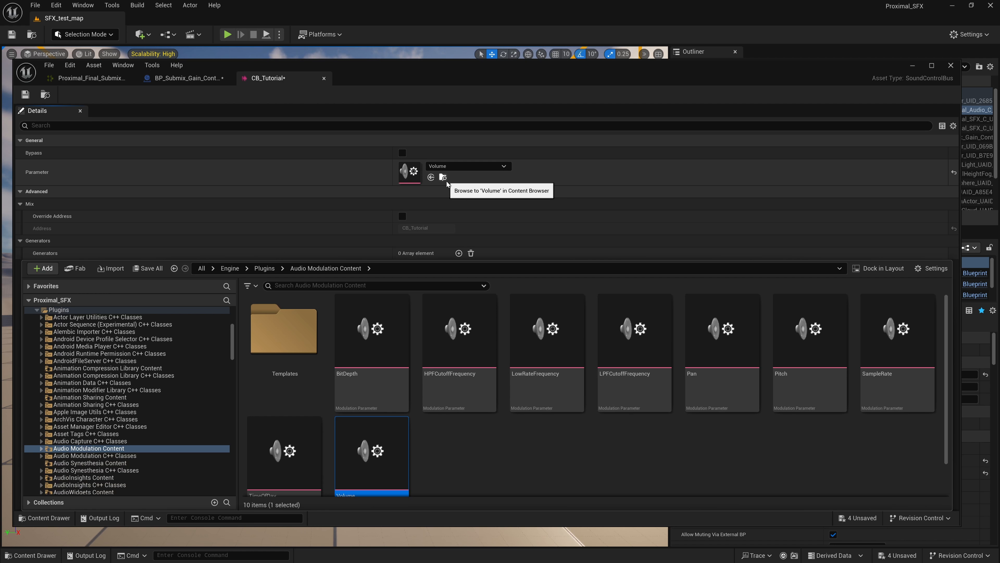
{"action": "scroll", "coordinate": [378, 406], "scroll_direction": "down", "scroll_amount": 1}
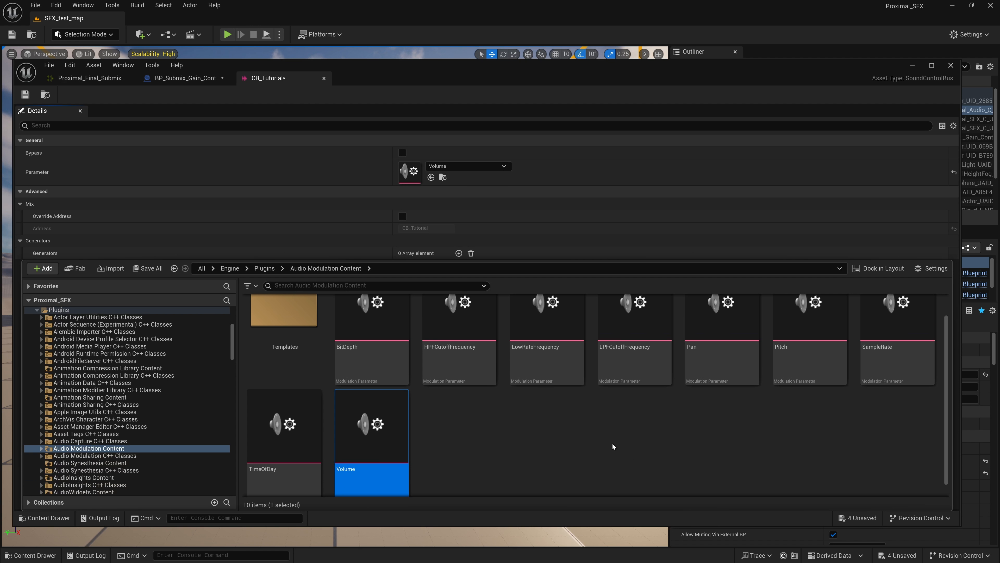
{"action": "left_click", "coordinate": [468, 449]}
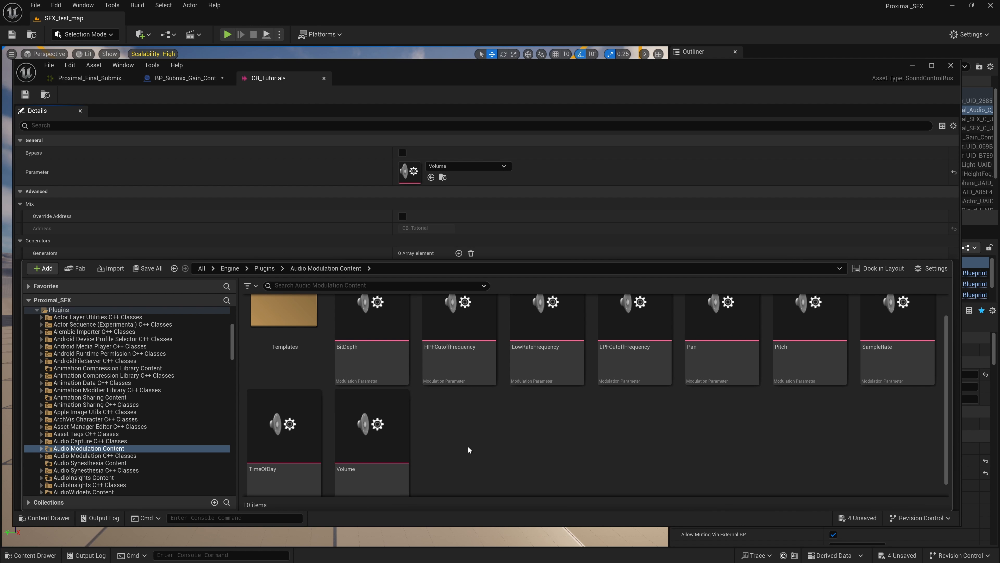
{"action": "left_click", "coordinate": [368, 455]}
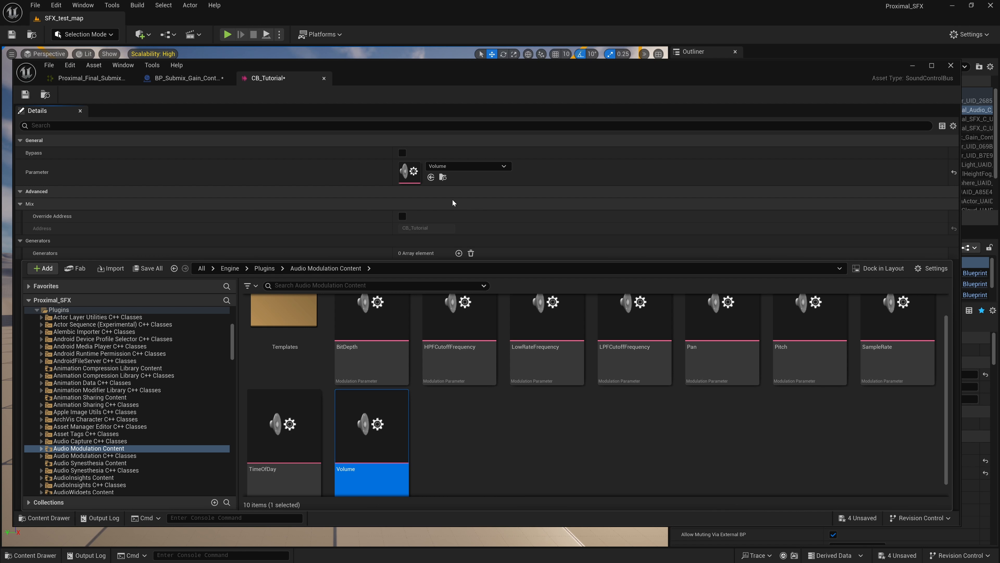
{"action": "left_click", "coordinate": [217, 168]}
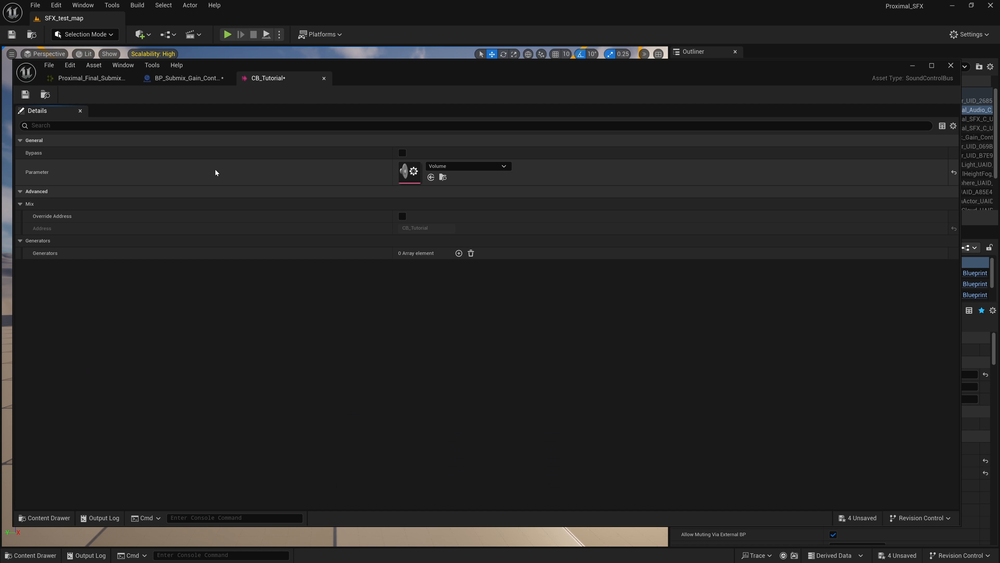
{"action": "left_click", "coordinate": [26, 95]}
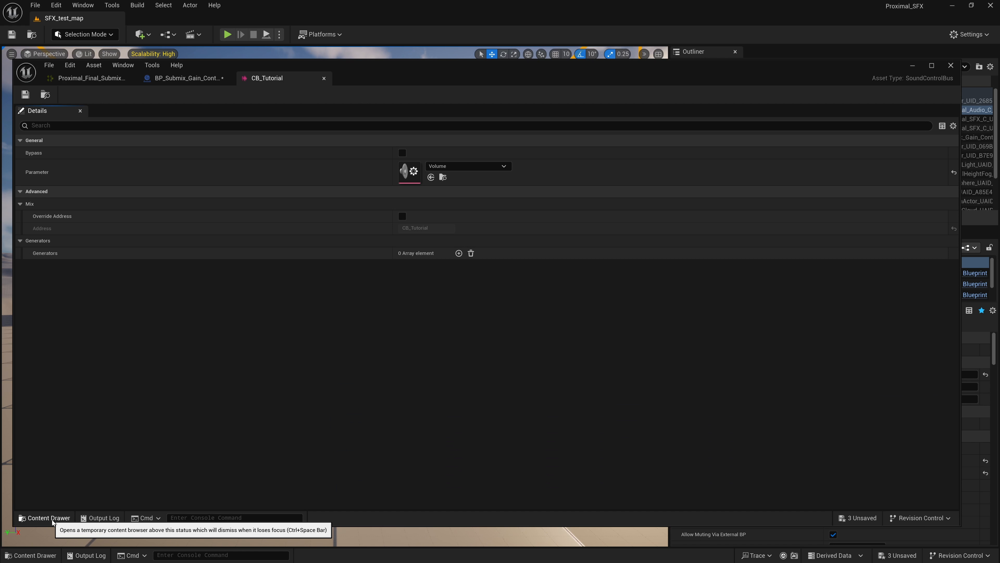
{"action": "left_click", "coordinate": [44, 517]}
{"action": "scroll", "coordinate": [425, 451], "scroll_direction": "down", "scroll_amount": 1}
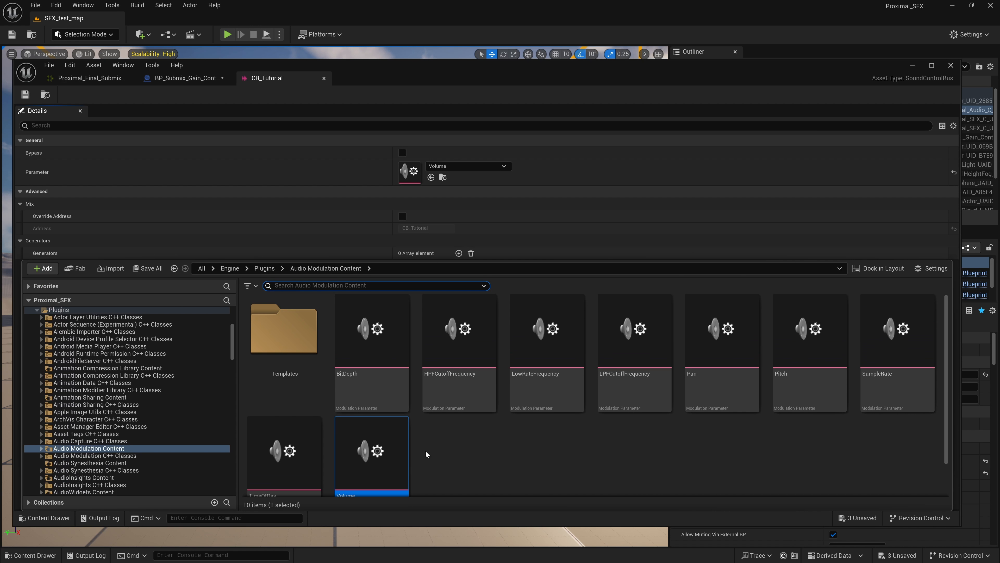
{"action": "left_click", "coordinate": [302, 82]}
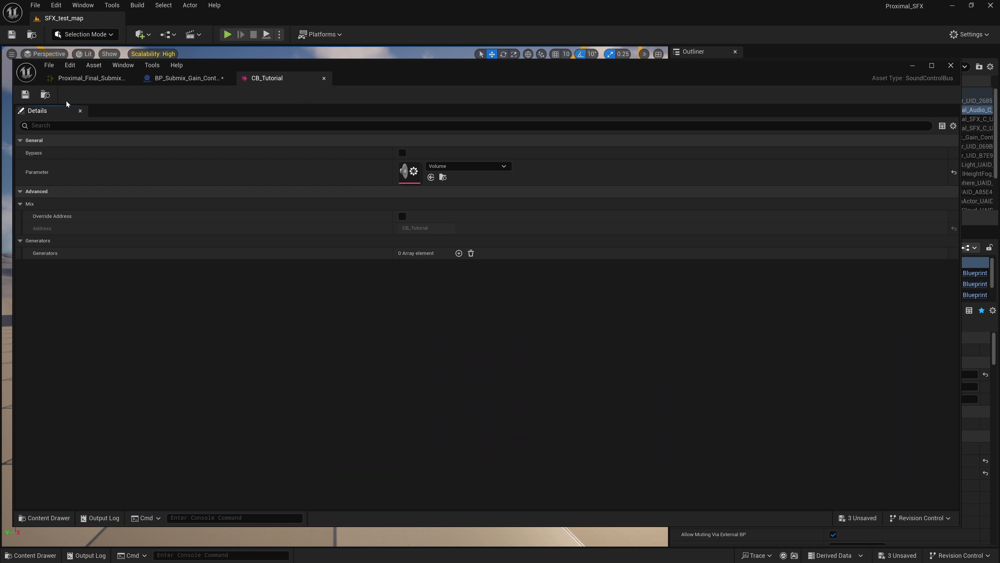
Add a mix stage to the CBM_Tutorial control bus mix, assign CB_Tutorial as its bus, and save the mix
{"action": "left_click", "coordinate": [45, 95]}
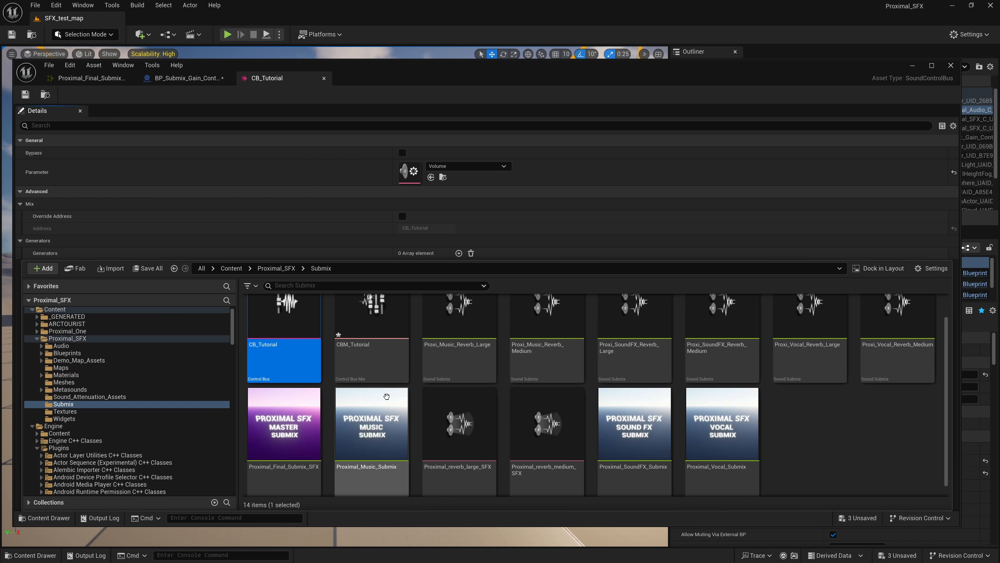
{"action": "double_click", "coordinate": [367, 379]}
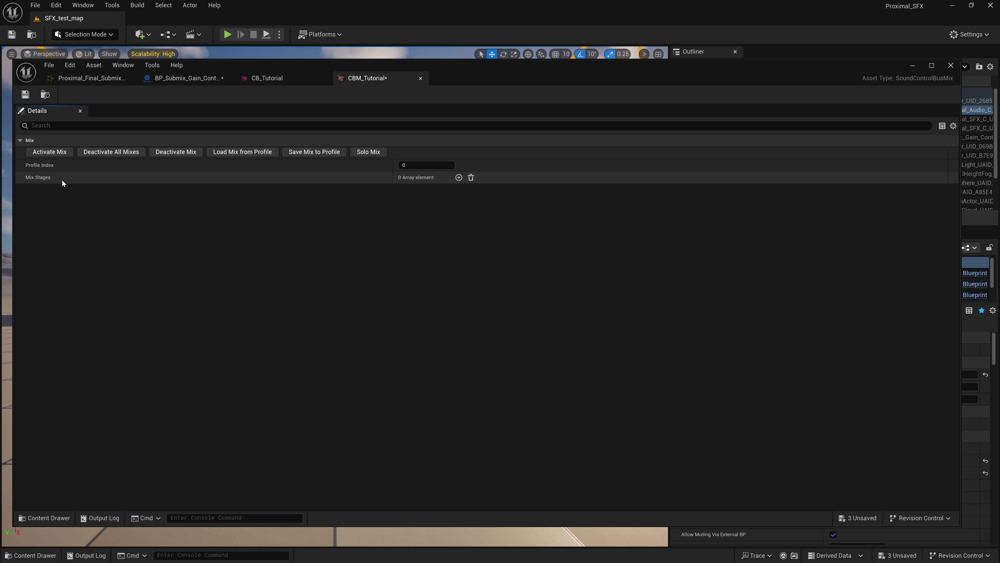
{"action": "left_click", "coordinate": [458, 177]}
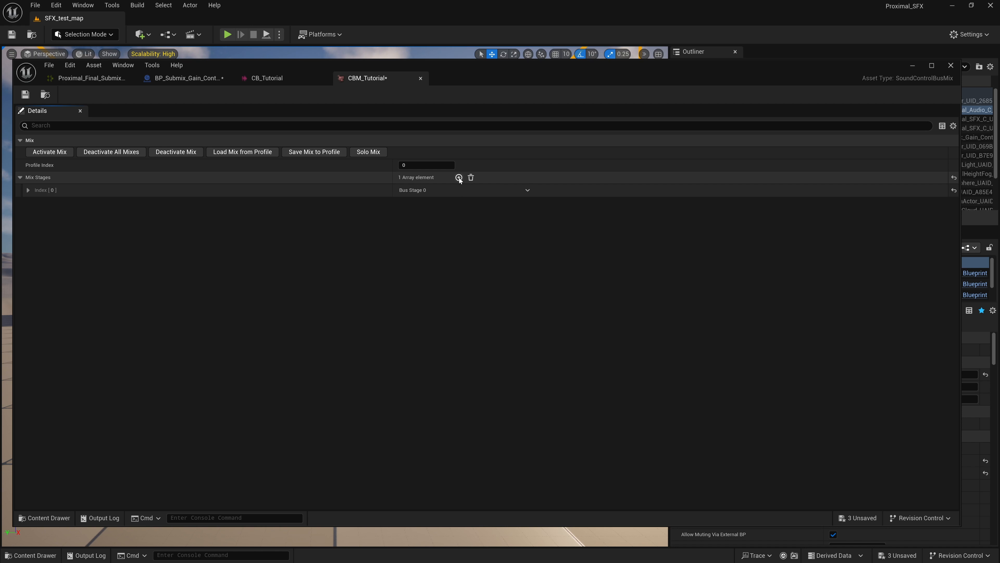
{"action": "left_click", "coordinate": [27, 191]}
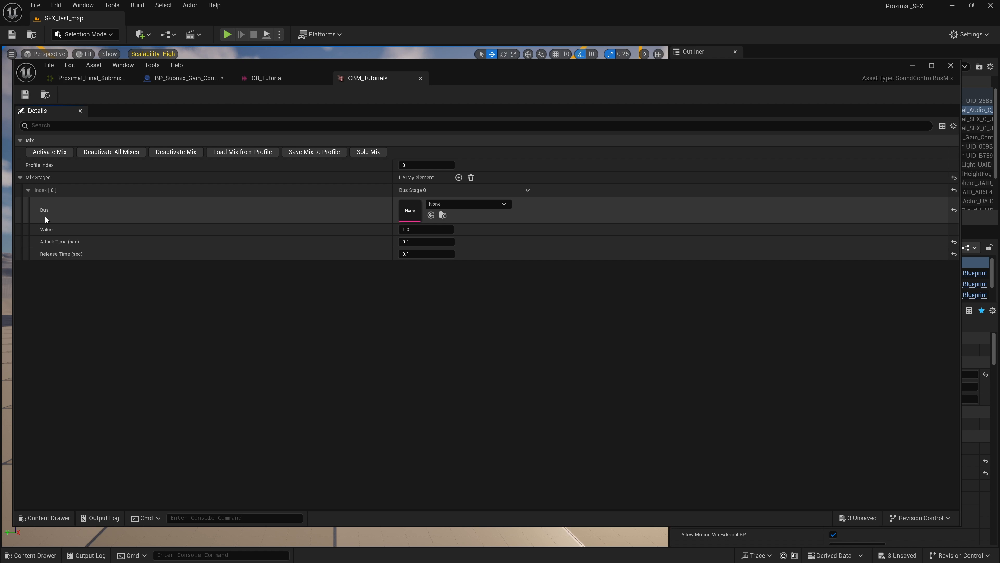
{"action": "left_click", "coordinate": [505, 204]}
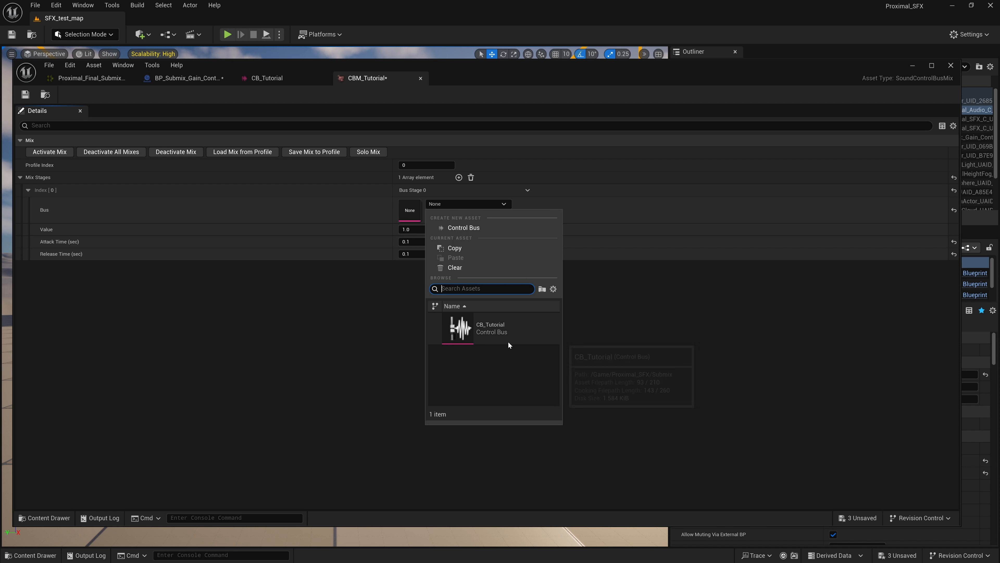
{"action": "left_click", "coordinate": [492, 330]}
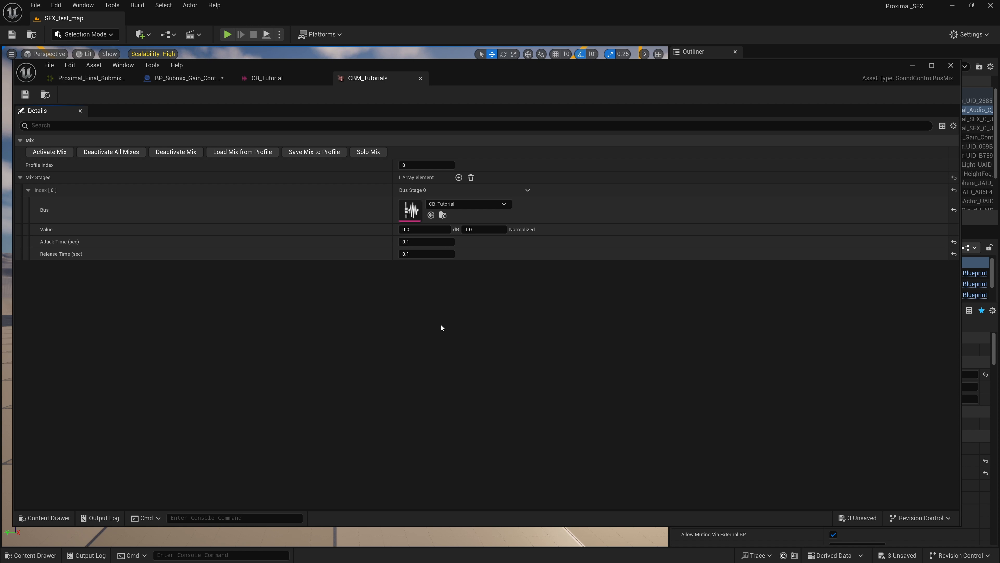
{"action": "left_click", "coordinate": [25, 95]}
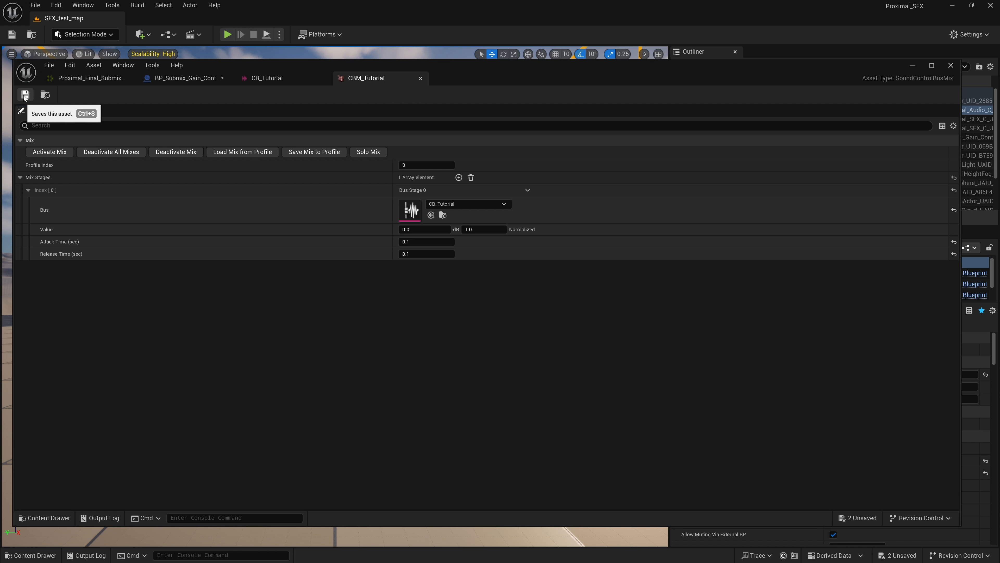
Enable modulation of the output volume in the submix level settings of Proximal_Final_Submix_SFX
{"action": "left_click", "coordinate": [97, 83]}
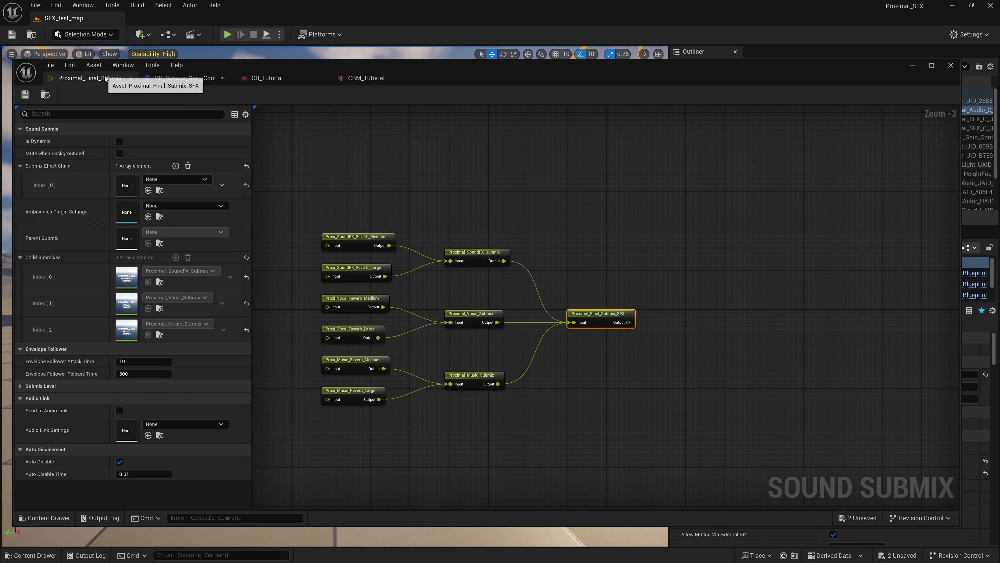
{"action": "right_click_drag", "start_coordinate": [430, 185], "coordinate": [464, 178]}
{"action": "right_click_drag", "start_coordinate": [564, 416], "coordinate": [508, 399]}
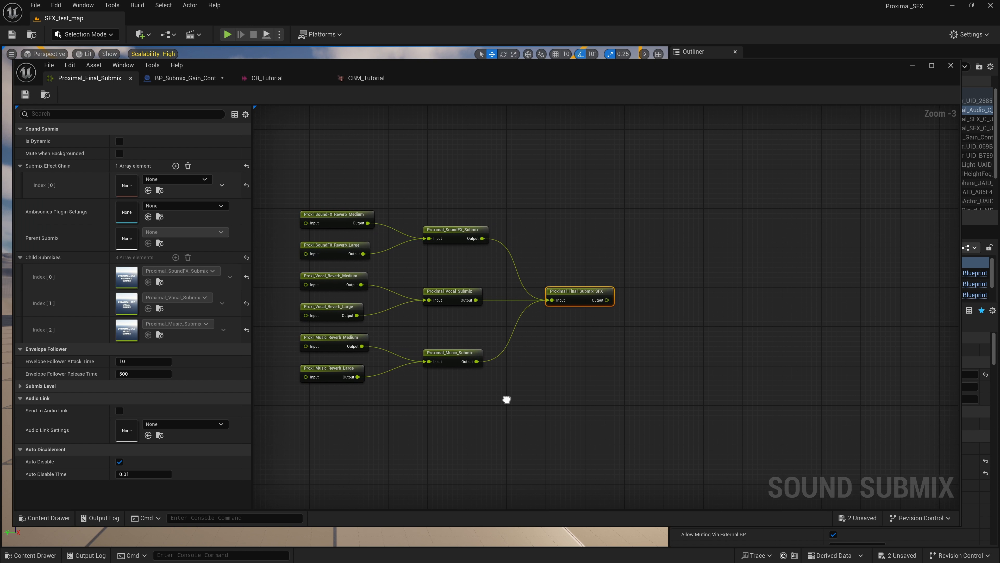
{"action": "right_click_drag", "start_coordinate": [561, 344], "coordinate": [618, 348]}
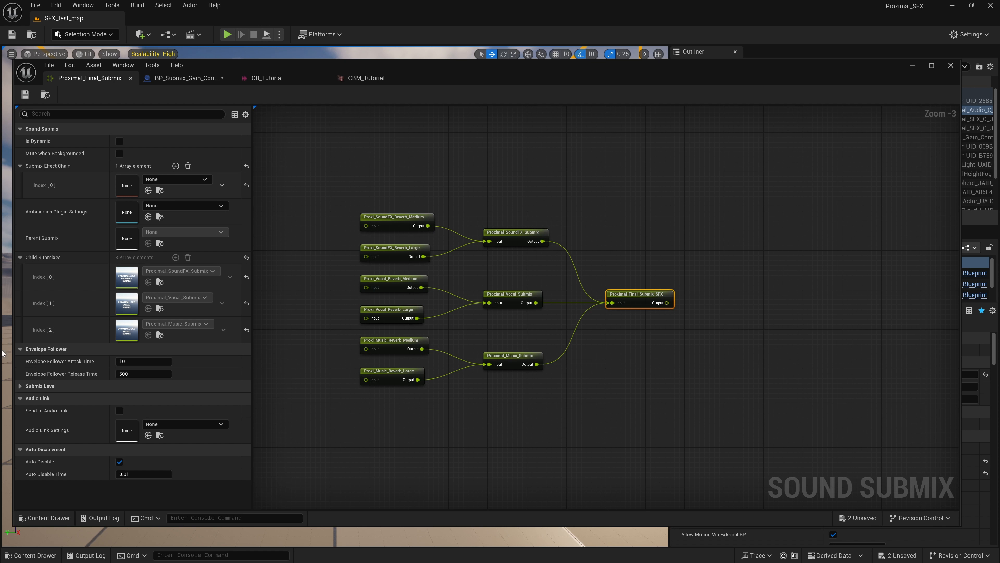
{"action": "left_click", "coordinate": [21, 387]}
{"action": "scroll", "coordinate": [21, 393], "scroll_direction": "down", "scroll_amount": 1}
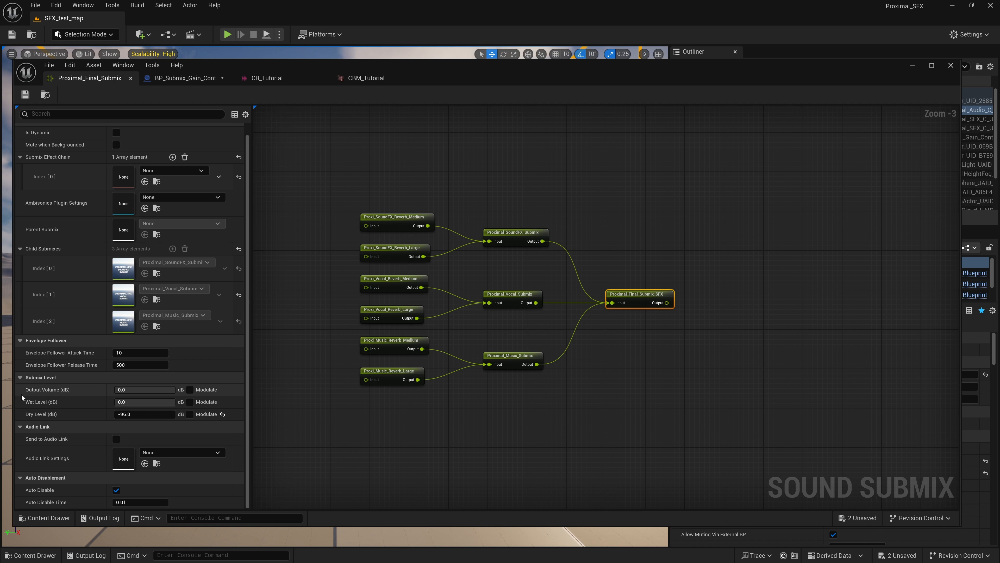
{"action": "left_click", "coordinate": [190, 392]}
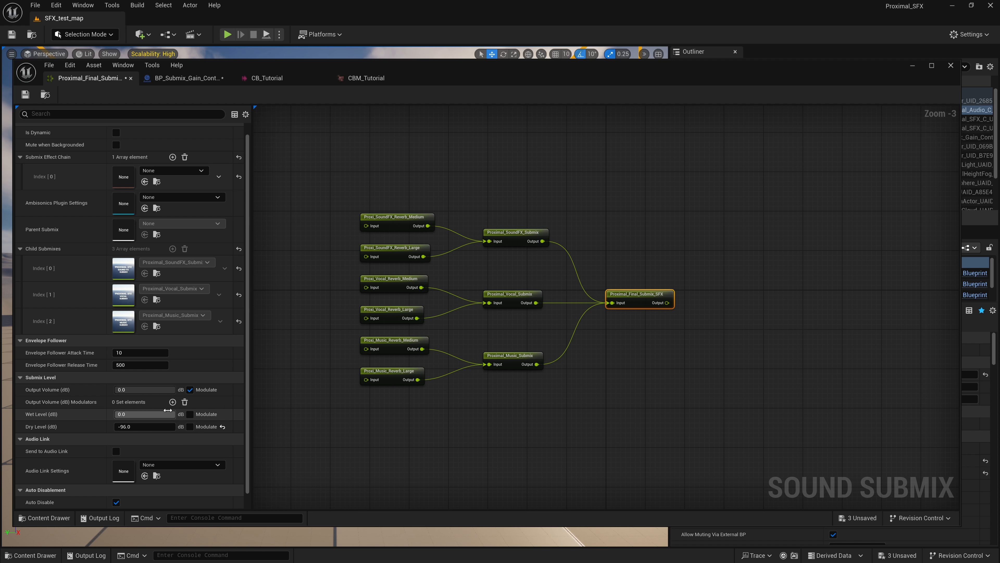
Add CB_Tutorial as an output volume modulator of Proximal_Final_Submix_SFX and save the submix
{"action": "left_click", "coordinate": [173, 401]}
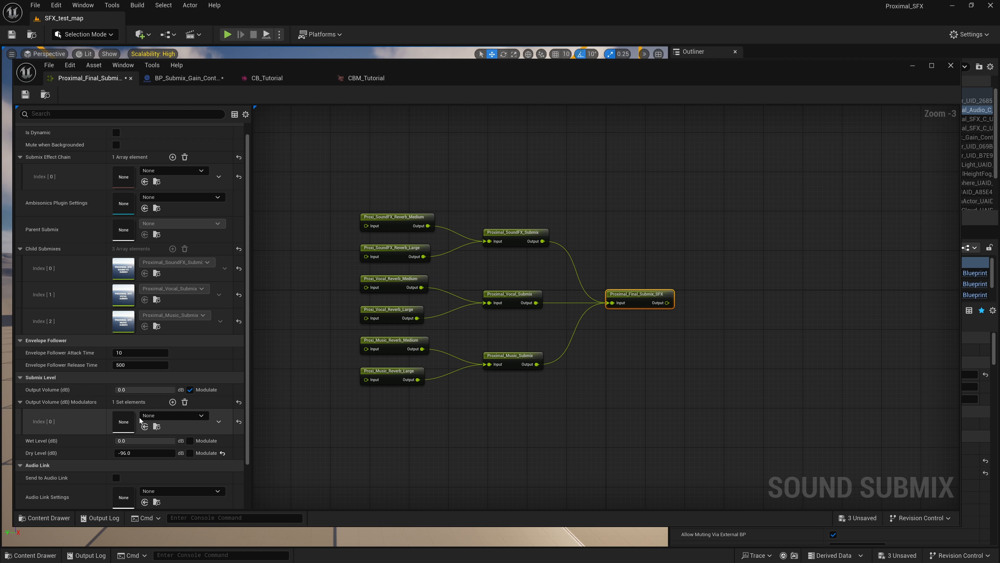
{"action": "left_click", "coordinate": [201, 415]}
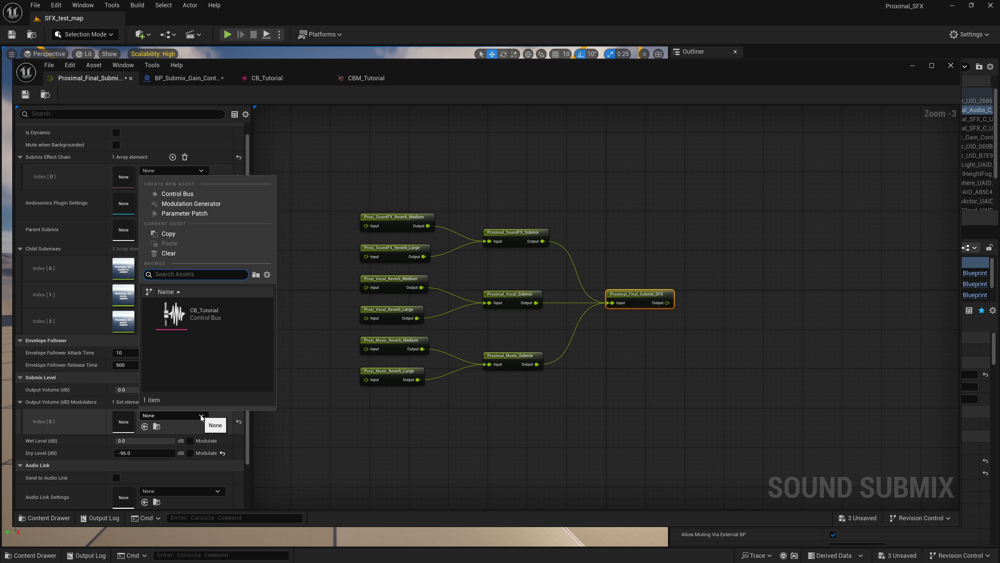
{"action": "left_click", "coordinate": [210, 316]}
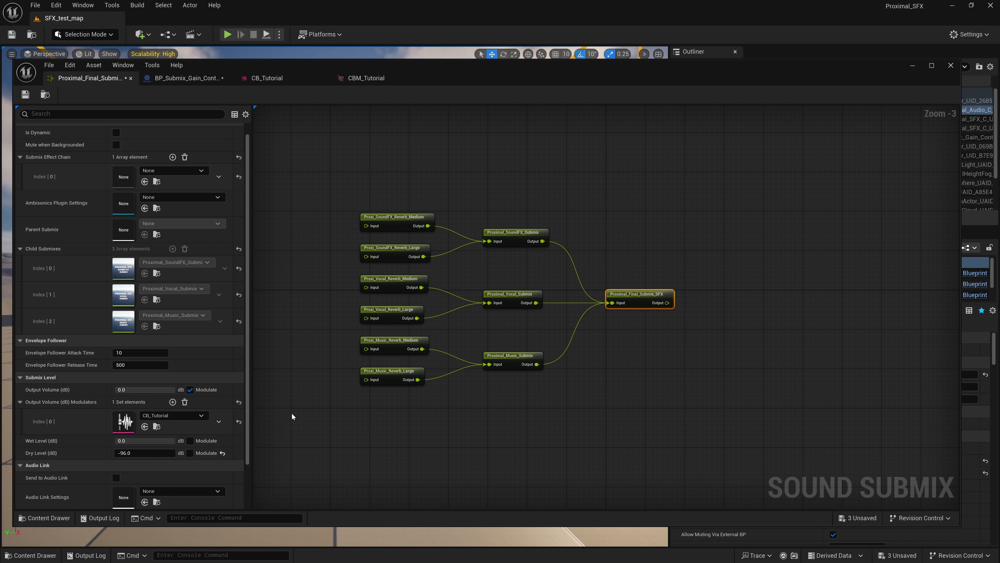
{"action": "left_click", "coordinate": [27, 96]}
{"action": "mouse_move", "coordinate": [477, 79]}
{"action": "left_mouse_down"}
{"action": "mouse_move", "coordinate": [472, 100]}
{"action": "mouse_move", "coordinate": [489, 81]}
{"action": "left_mouse_up"}
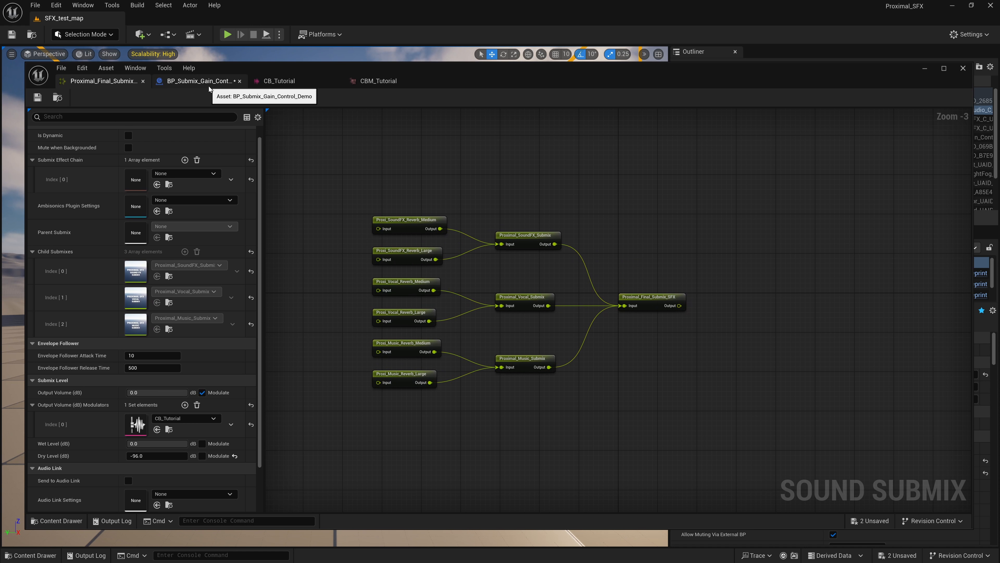
{"action": "right_click_drag", "start_coordinate": [454, 439], "coordinate": [467, 438]}
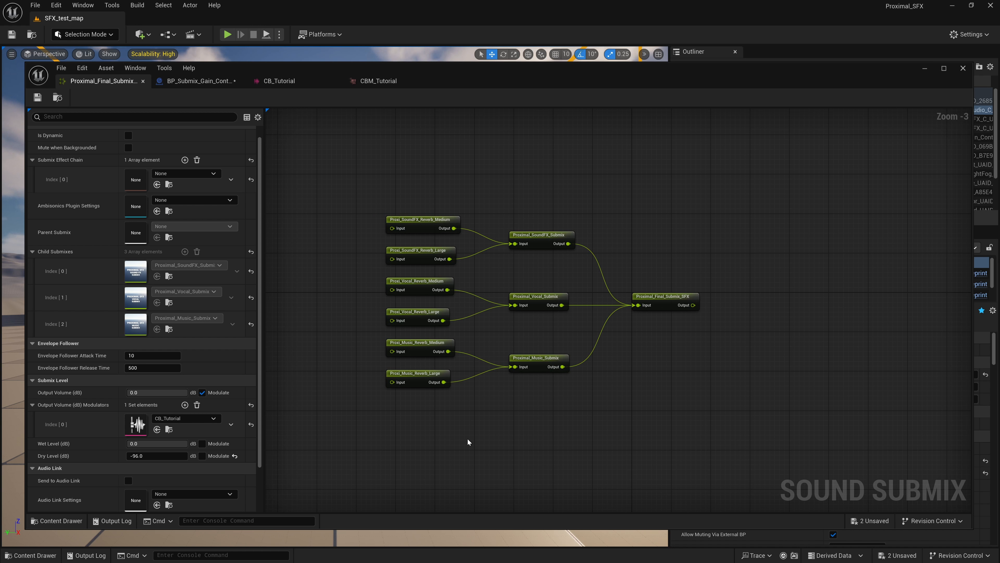
Play SFX_test_map in the editor to check the audio with the modulated final submix, and stop the session
{"action": "left_click_drag", "start_coordinate": [472, 72], "coordinate": [601, 0]}
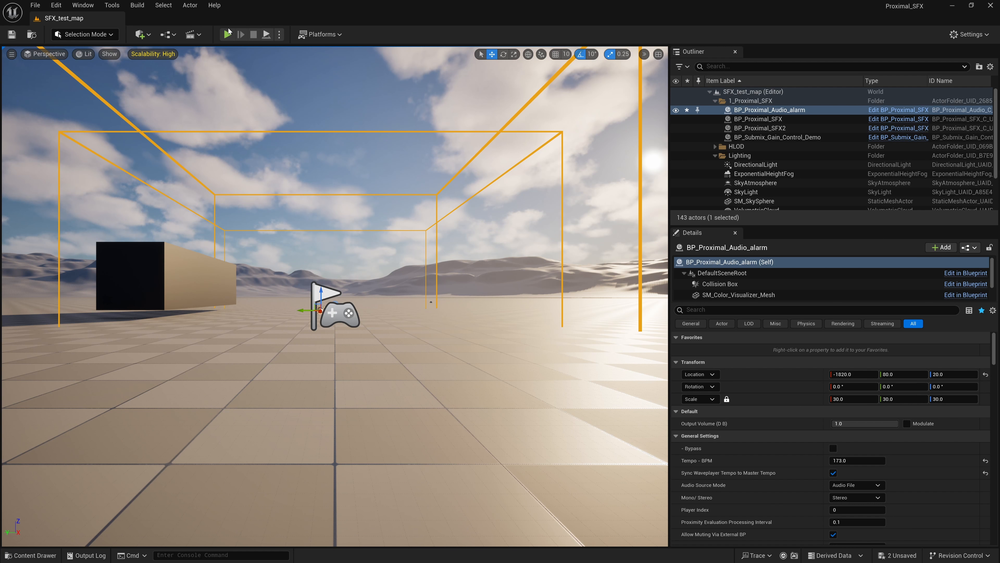
{"action": "left_click", "coordinate": [226, 37]}
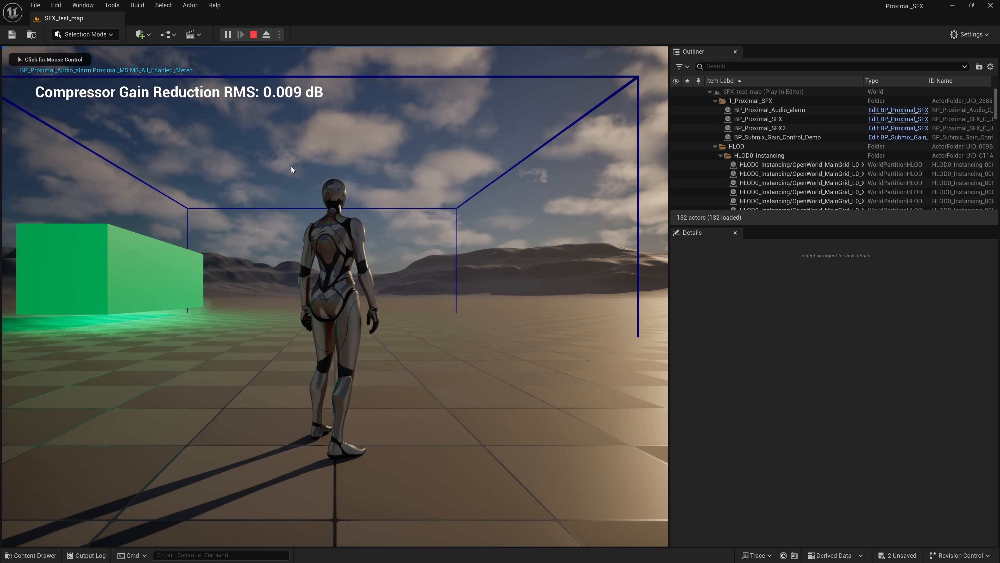
{"action": "left_click", "coordinate": [291, 167]}
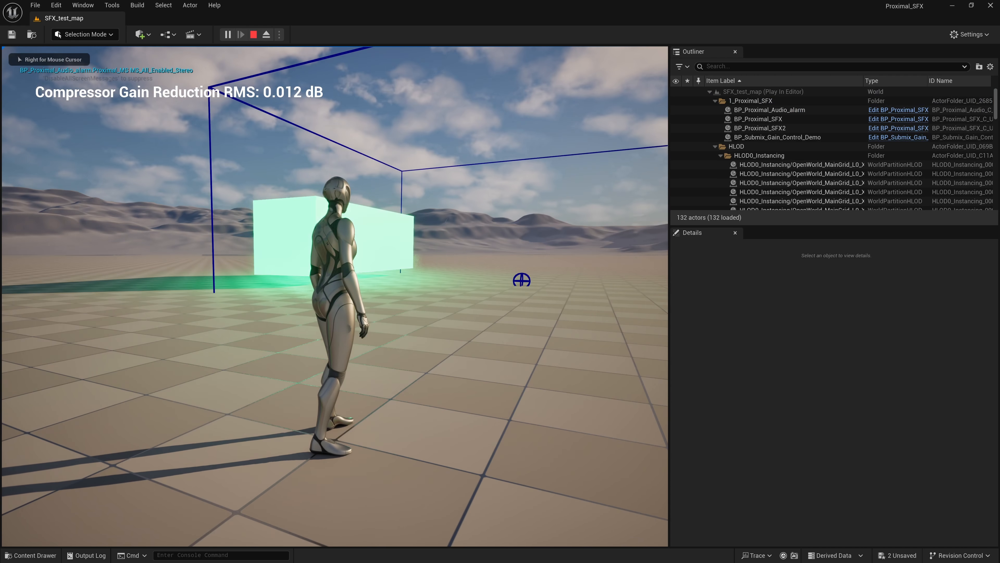
{"action": "right_click", "coordinate": [198, 197]}
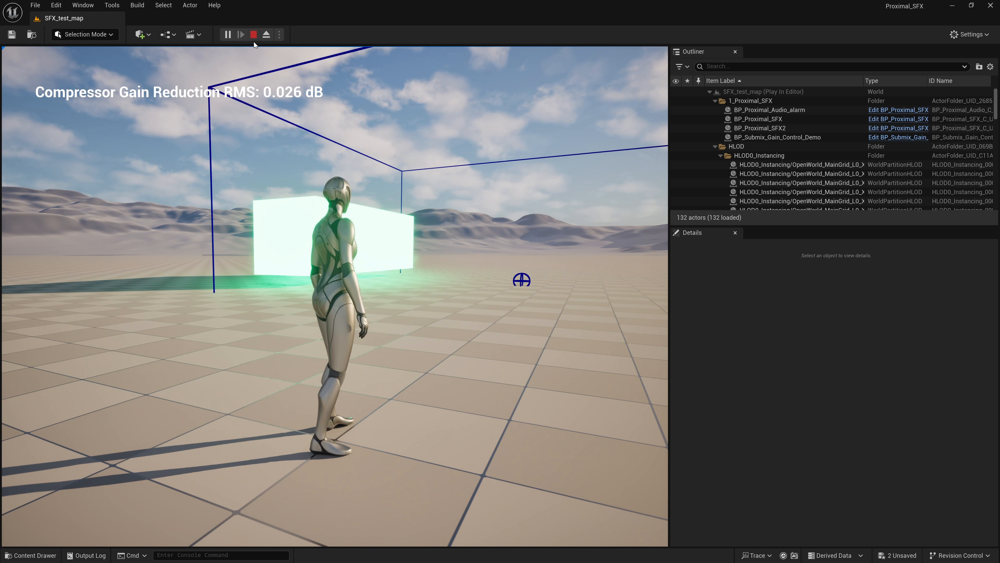
{"action": "left_click", "coordinate": [253, 35]}
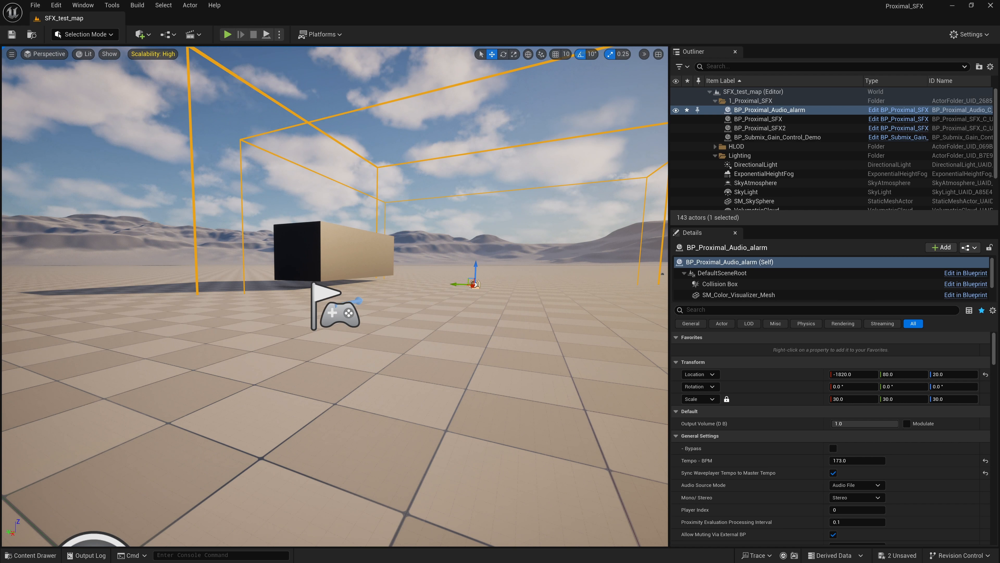